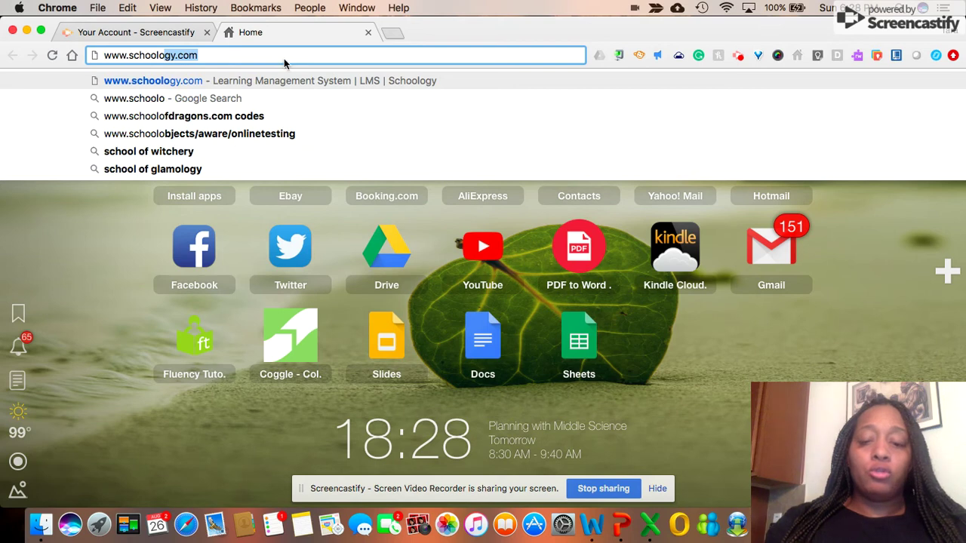
pyautogui.write('.com')
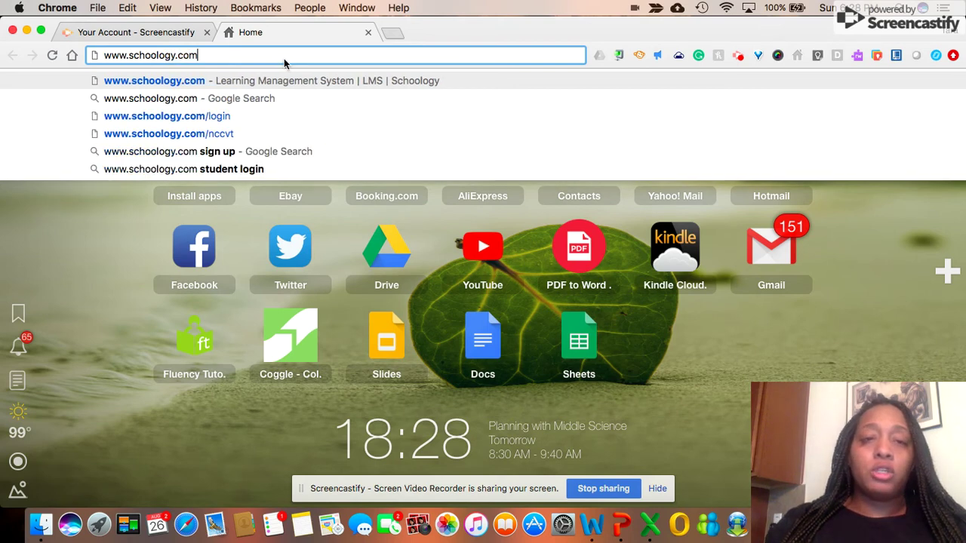
pyautogui.press('Return')
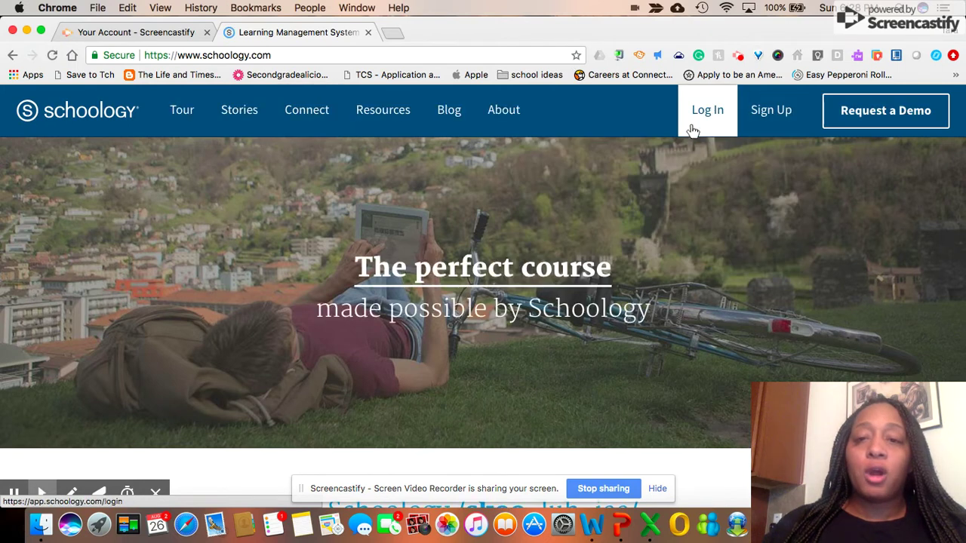
# Log in to the teacher account and close the leftover Screencastify tab.
pyautogui.click(704, 119)
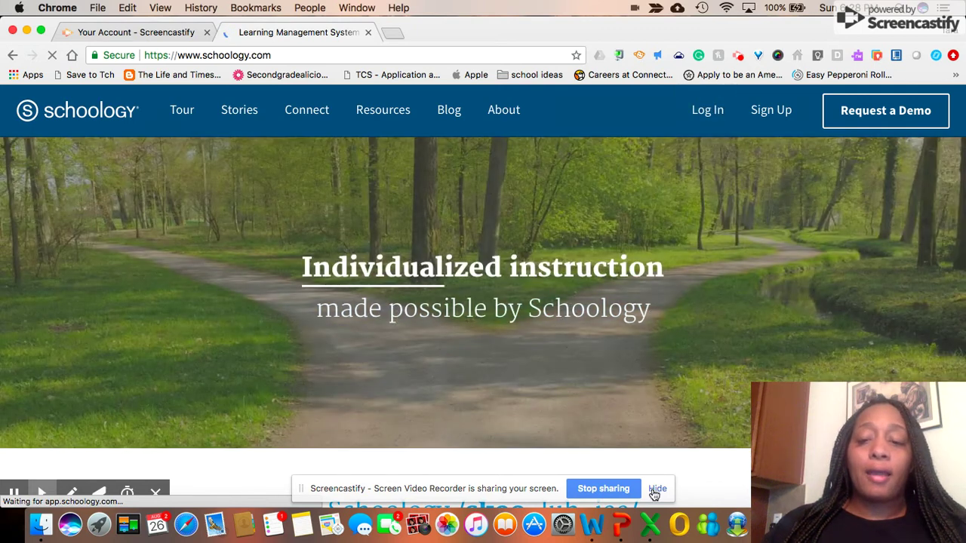
pyautogui.click(653, 489)
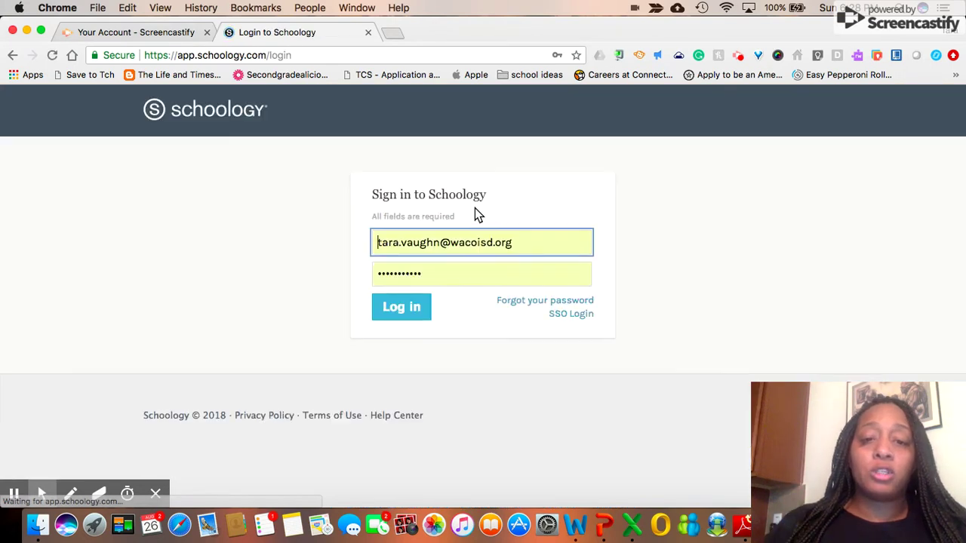
pyautogui.click(415, 307)
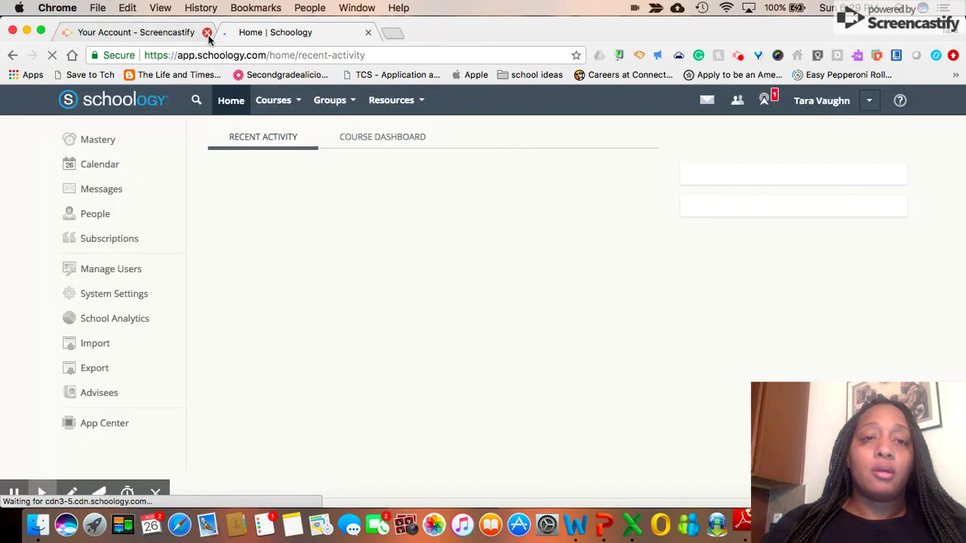
pyautogui.click(207, 33)
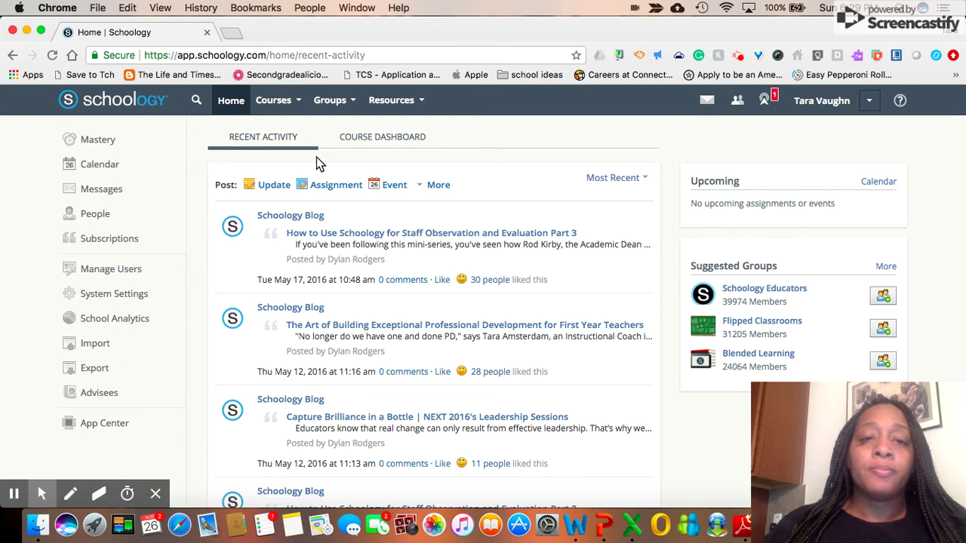
# Start a new course from the Courses menu's Create option.
pyautogui.click(299, 103)
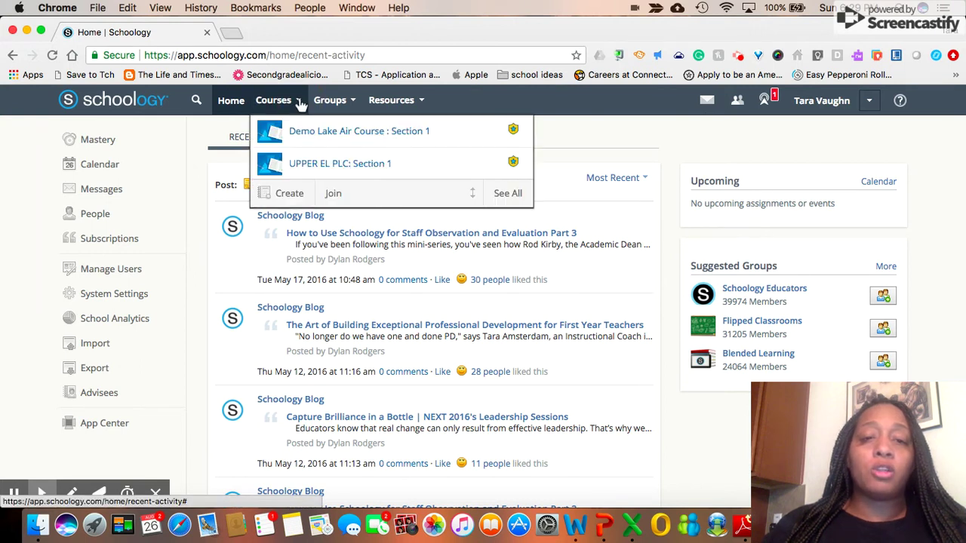
pyautogui.click(286, 197)
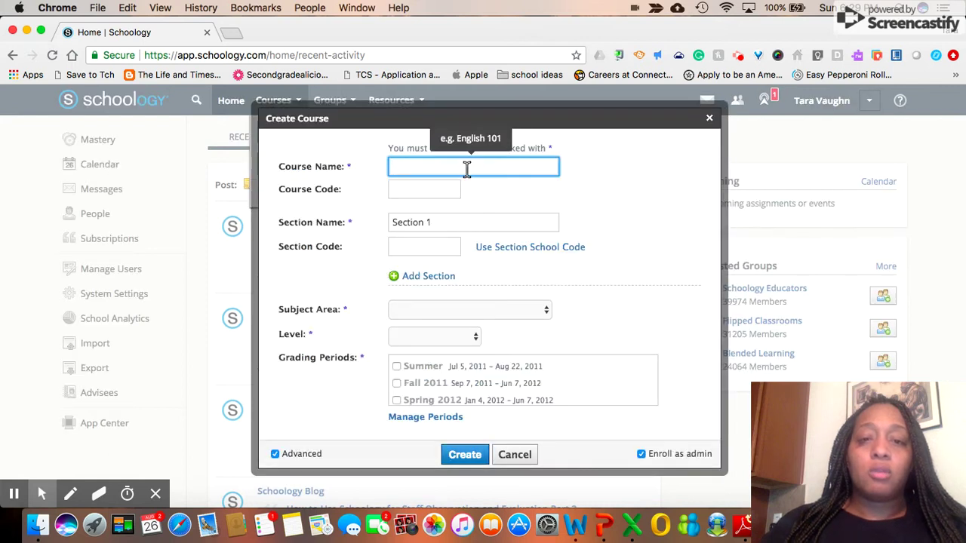
# Enter 'Demo Course' as the course name.
pyautogui.write('Demo Course')
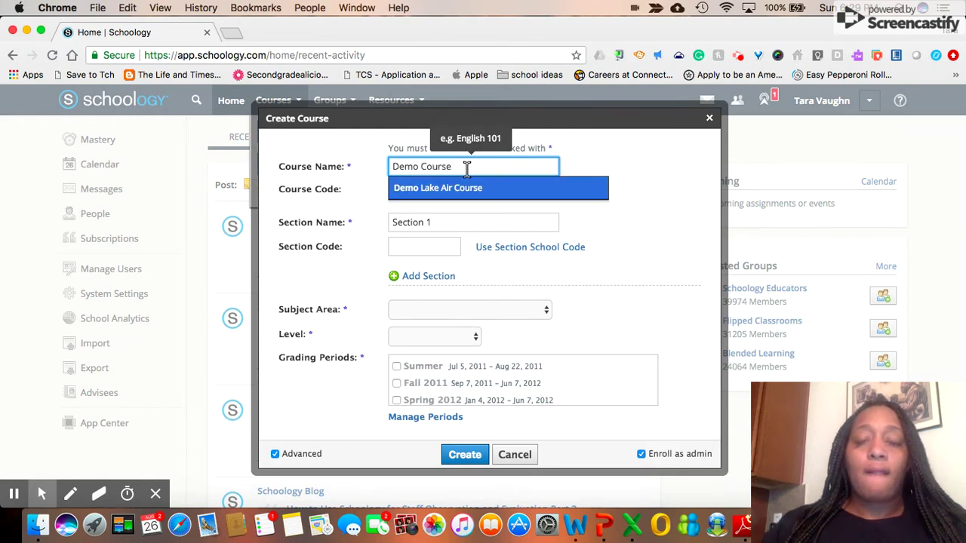
pyautogui.click(598, 234)
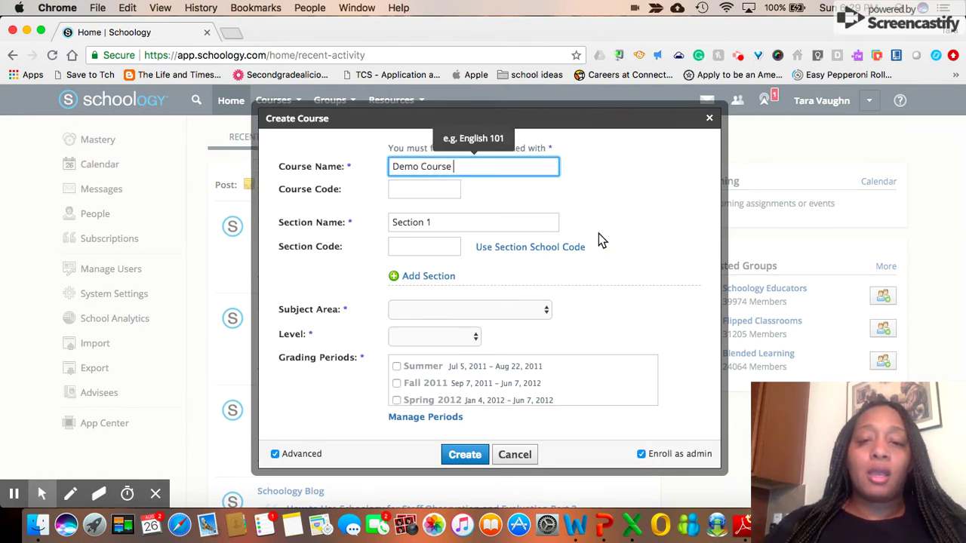
pyautogui.scroll(-2, 513, 271)
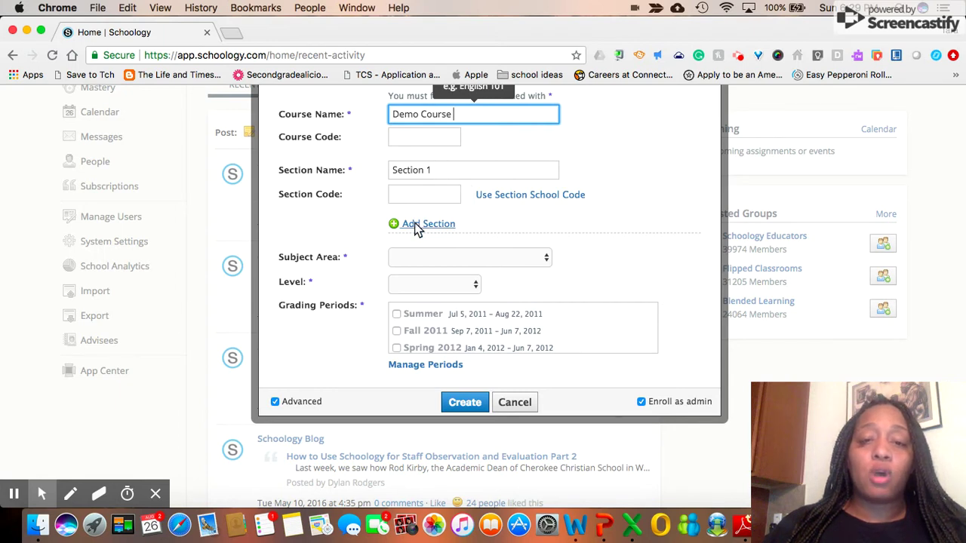
# Append the instructor's surname to the Section 1 name and add a second linked section.
pyautogui.click(437, 170)
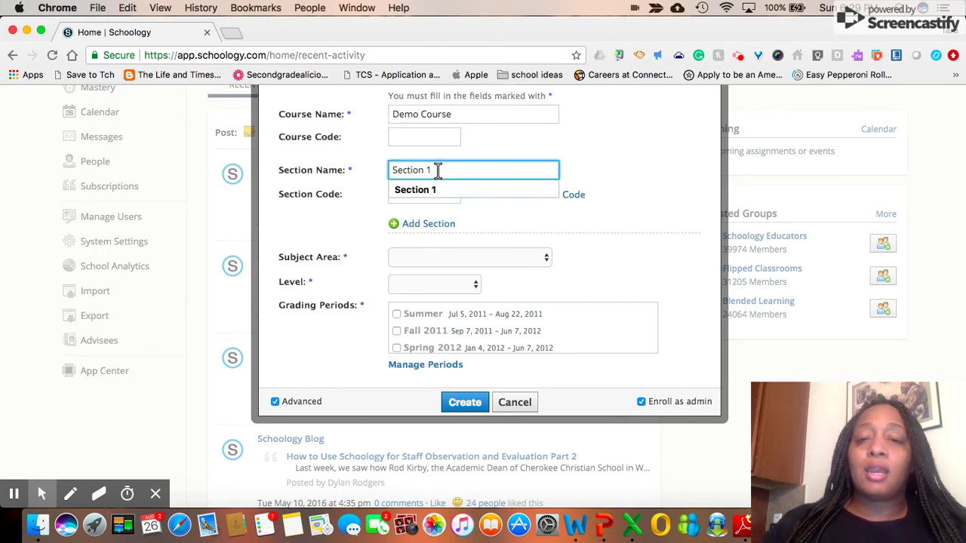
pyautogui.write('-')
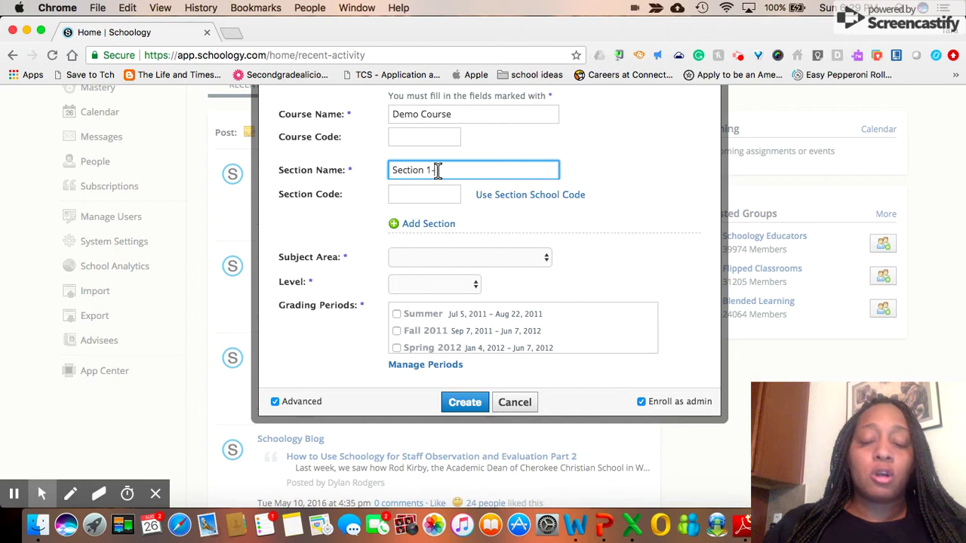
pyautogui.write('Freeman')
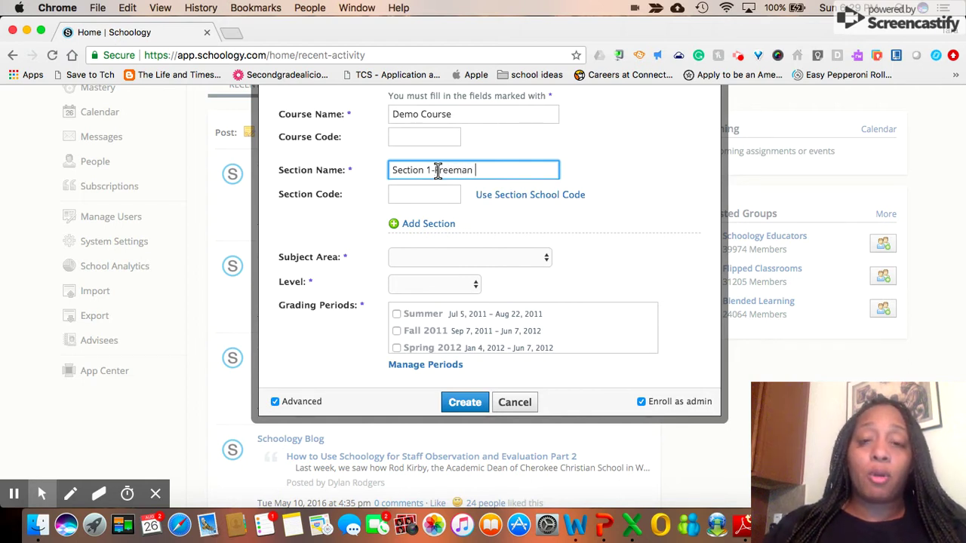
pyautogui.click(412, 227)
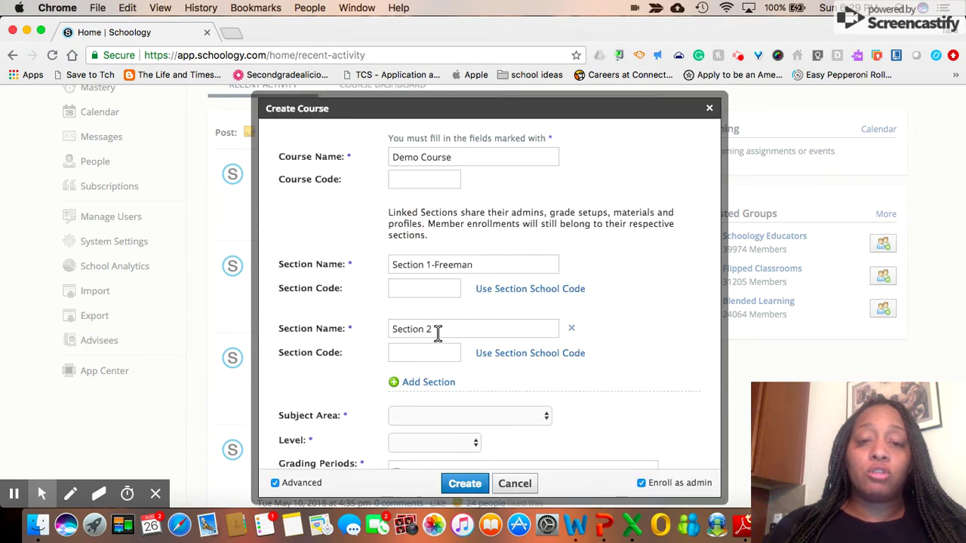
# Append a surname suffix to the Section 2 name.
pyautogui.click(438, 332)
pyautogui.write('-Vaughn')
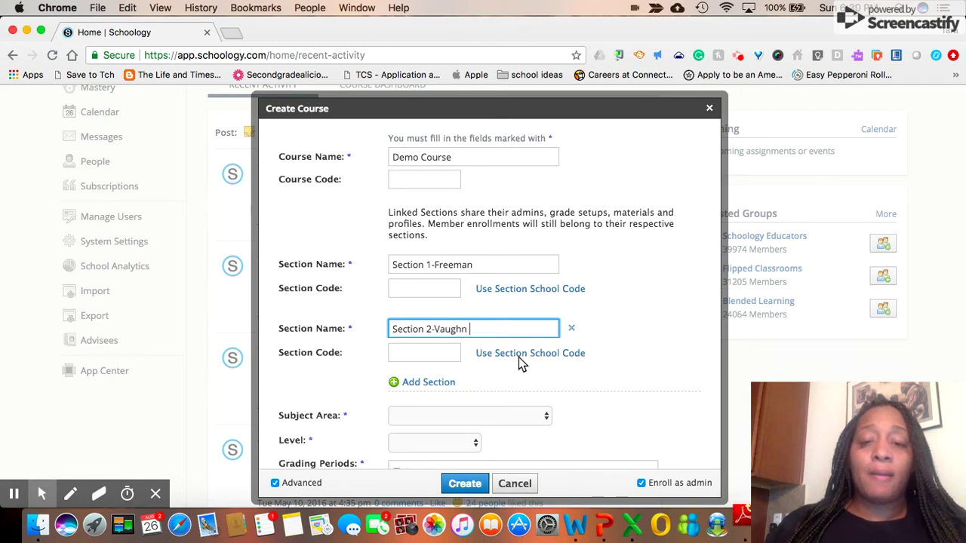
pyautogui.scroll(-1, 519, 357)
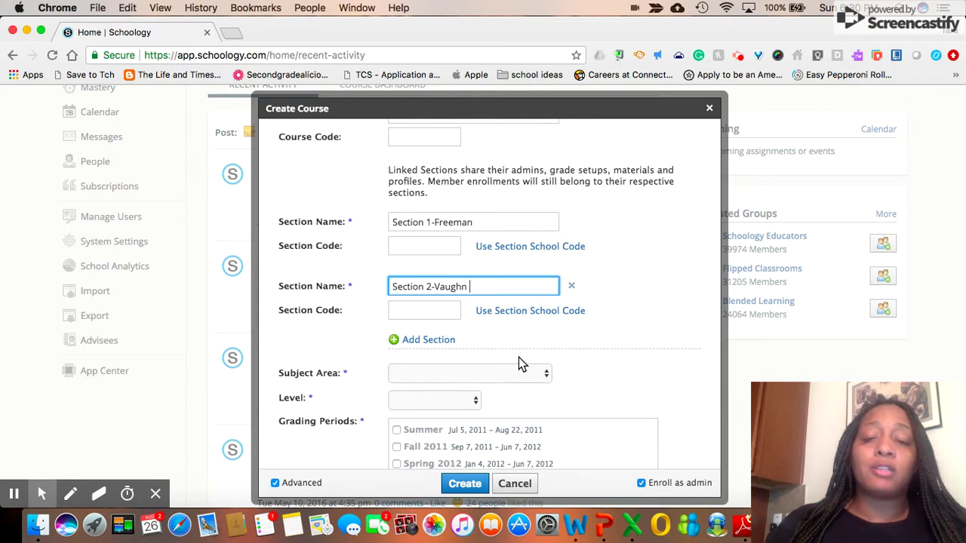
pyautogui.scroll(-1, 518, 356)
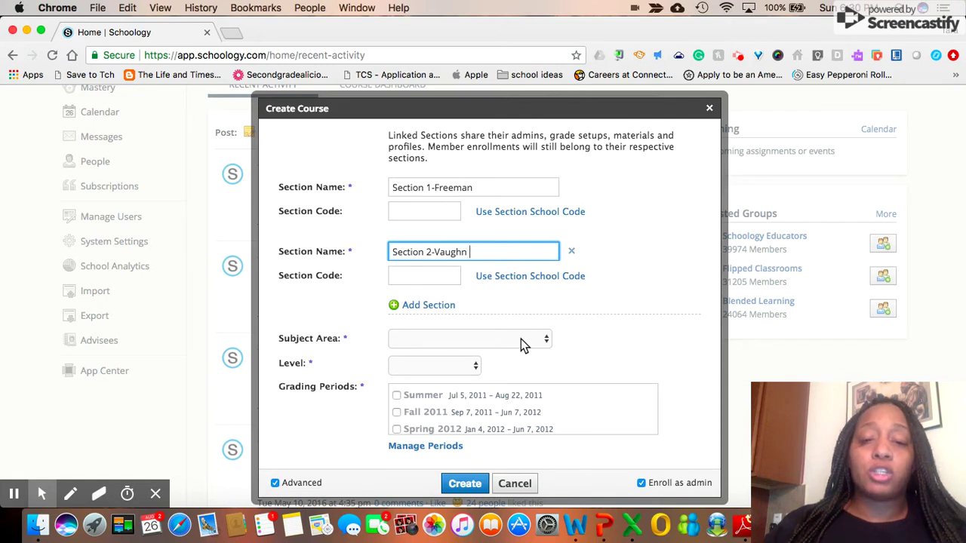
# Set subject Language Arts, level 4 and grading period 2018–2019, then create the course.
pyautogui.click(524, 344)
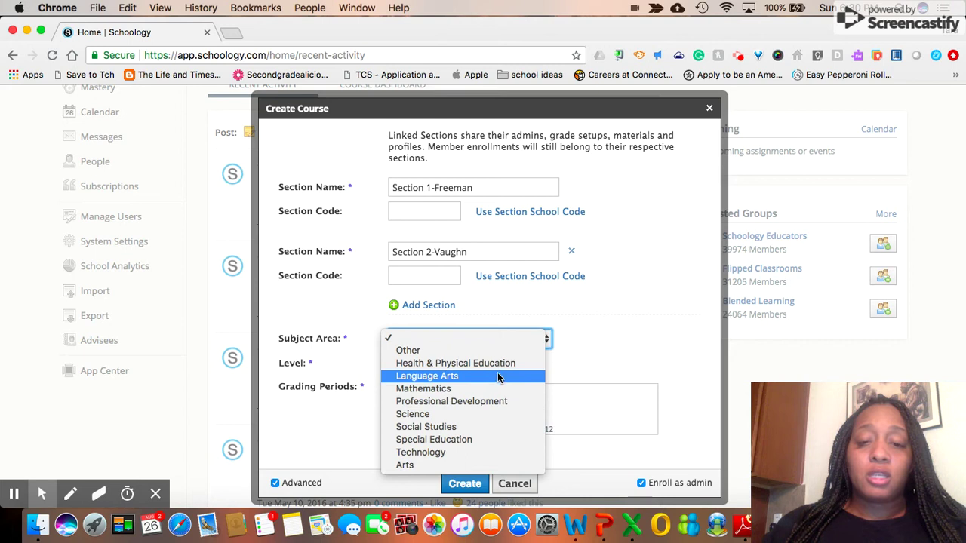
pyautogui.click(501, 375)
pyautogui.scroll(-1, 521, 375)
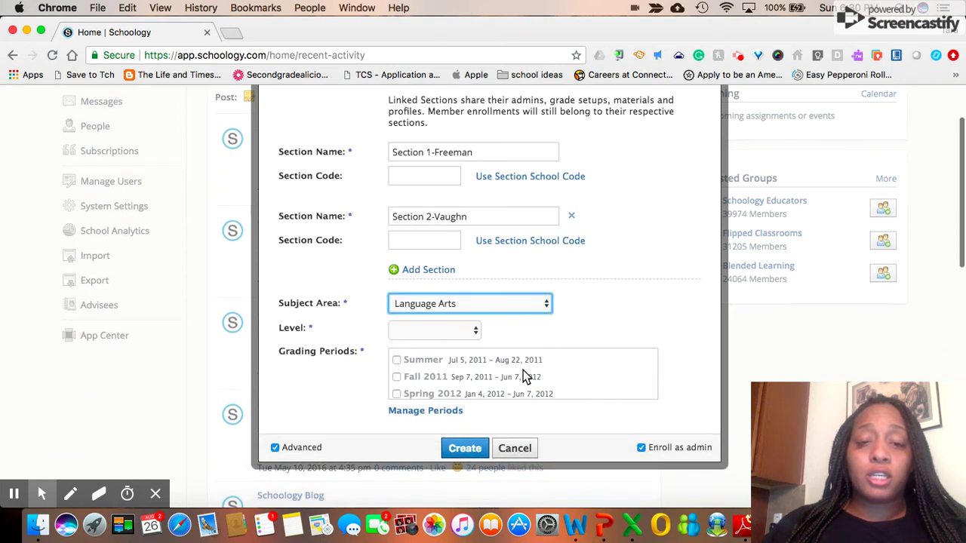
pyautogui.click(442, 333)
pyautogui.click(428, 430)
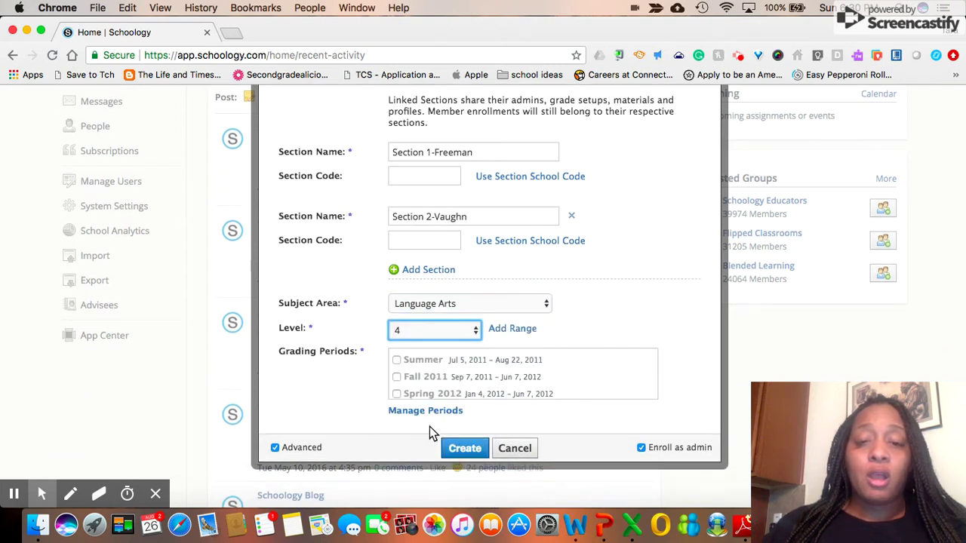
pyautogui.scroll(-10, 452, 384)
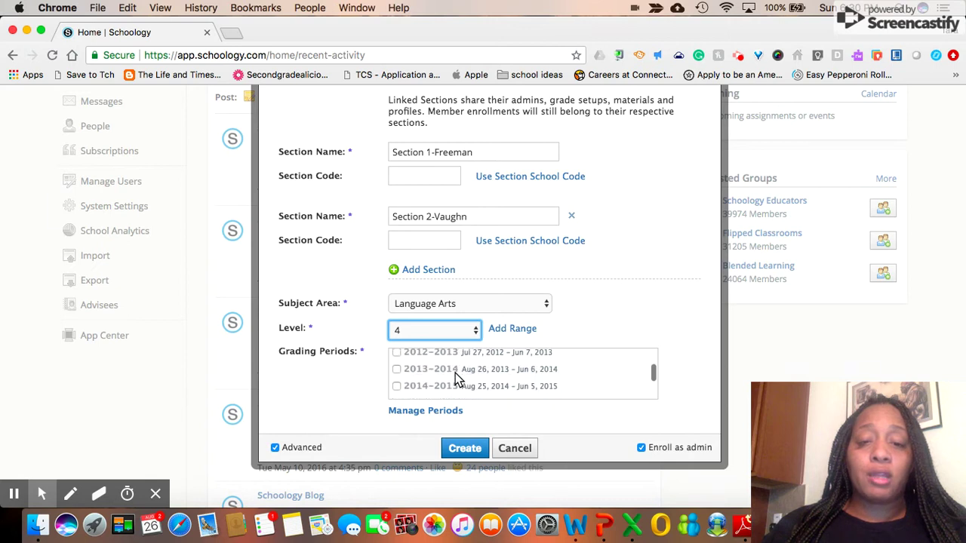
pyautogui.click(450, 385)
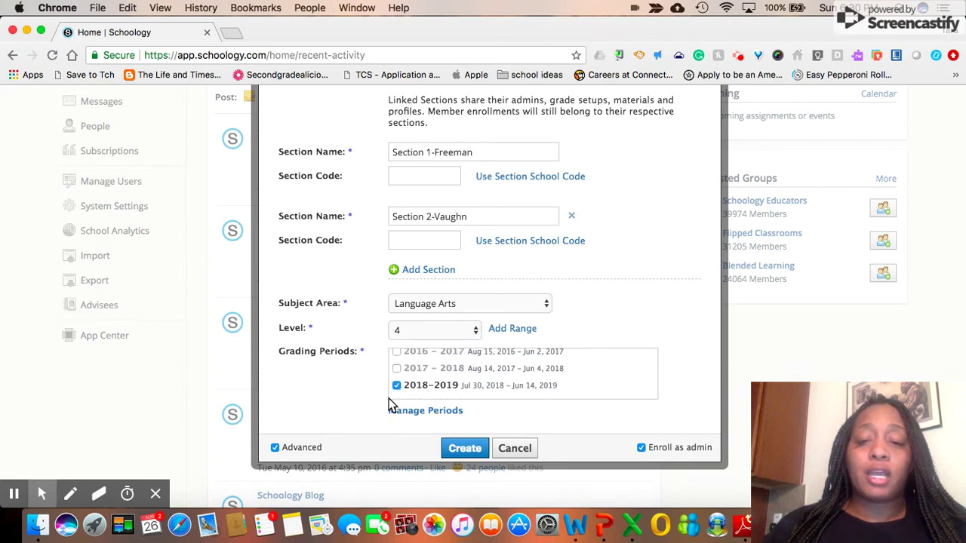
pyautogui.click(463, 449)
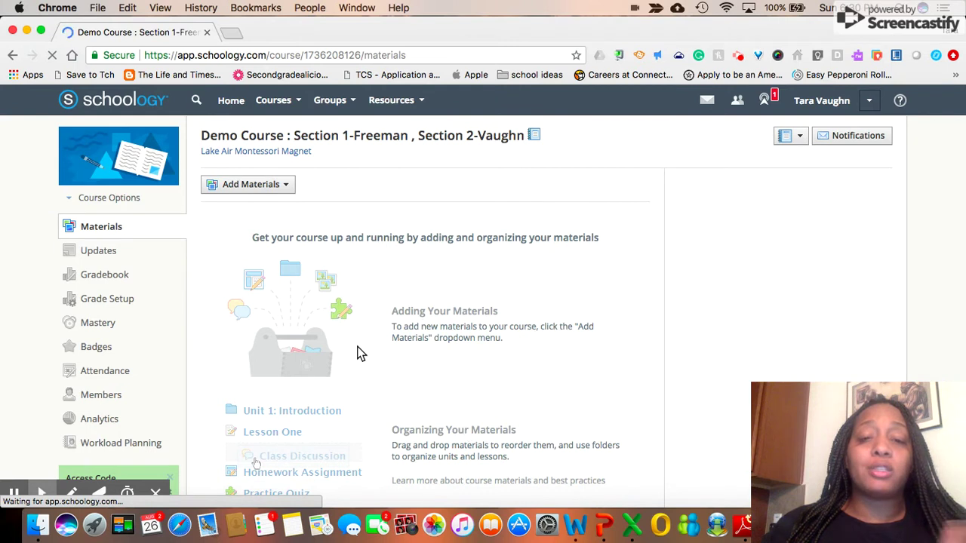
# Select the first section's access code on the Demo Course page.
pyautogui.scroll(-3, 360, 353)
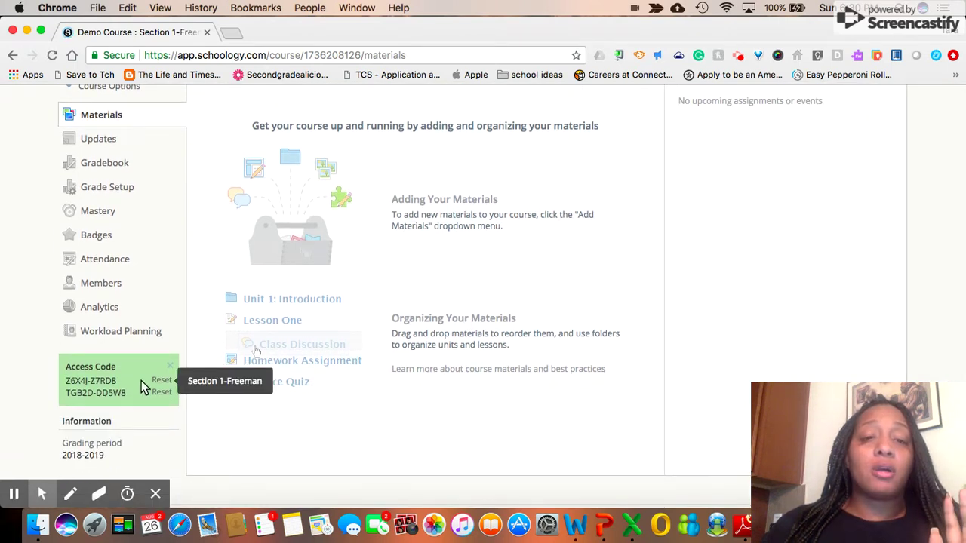
pyautogui.moveTo(129, 395)
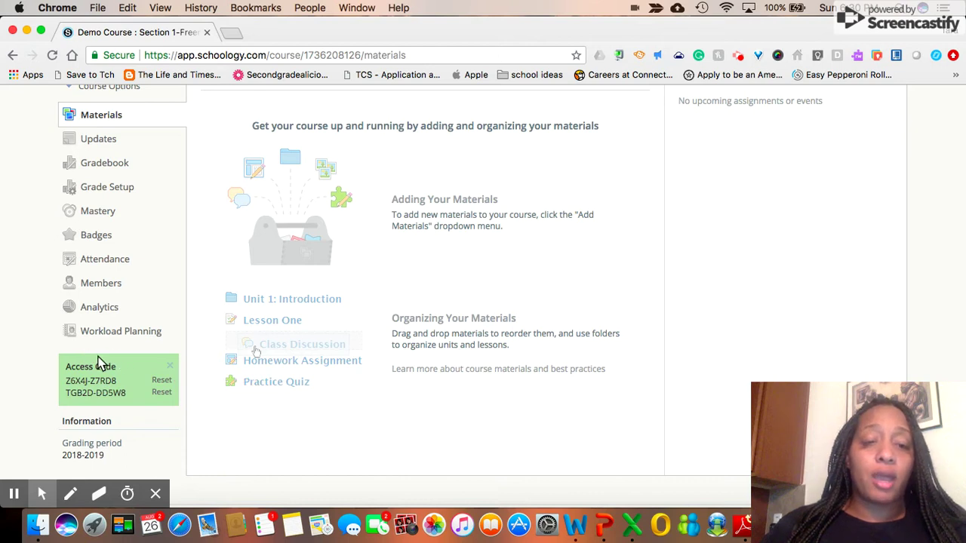
pyautogui.moveTo(96, 388)
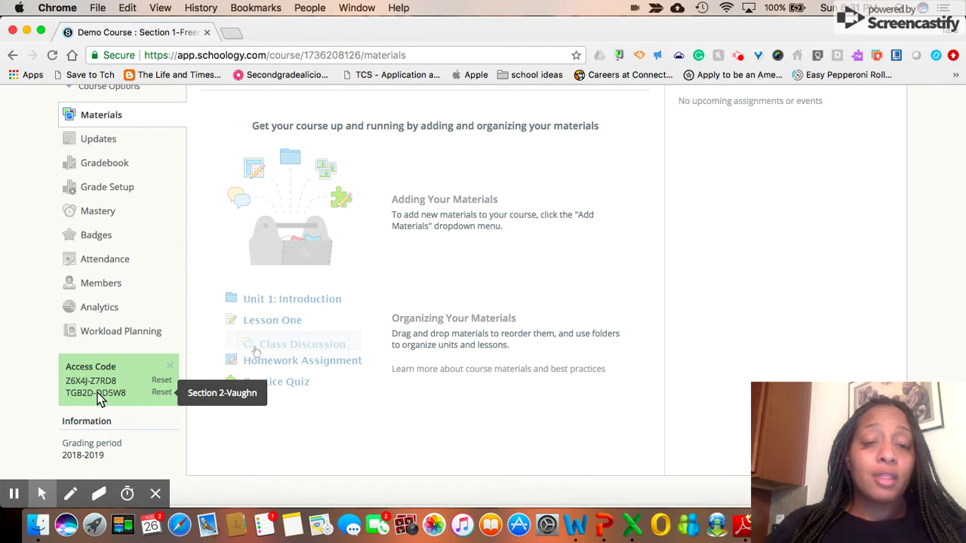
pyautogui.click(119, 374)
pyautogui.moveTo(121, 377)
pyautogui.mouseDown()
pyautogui.moveTo(67, 387)
pyautogui.moveTo(123, 381)
pyautogui.mouseUp()
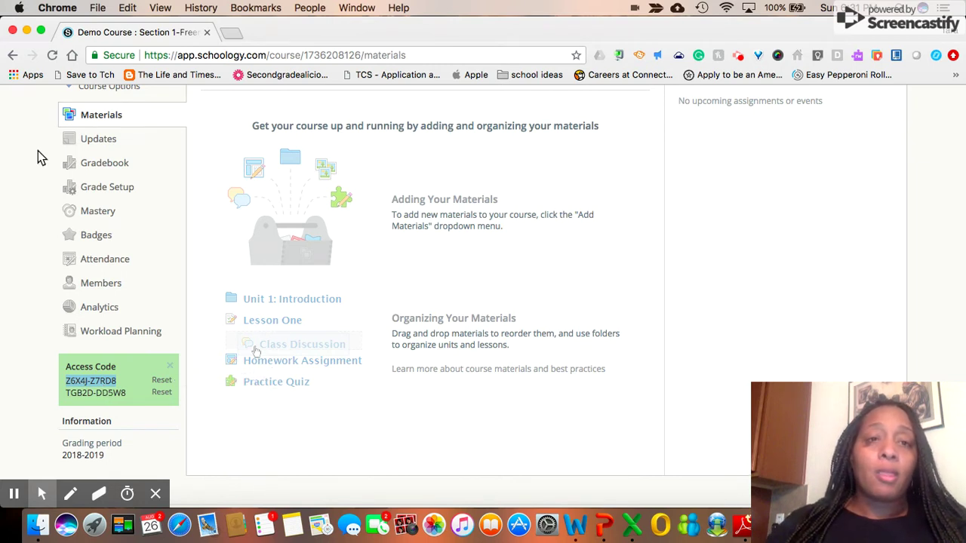
pyautogui.click(129, 14)
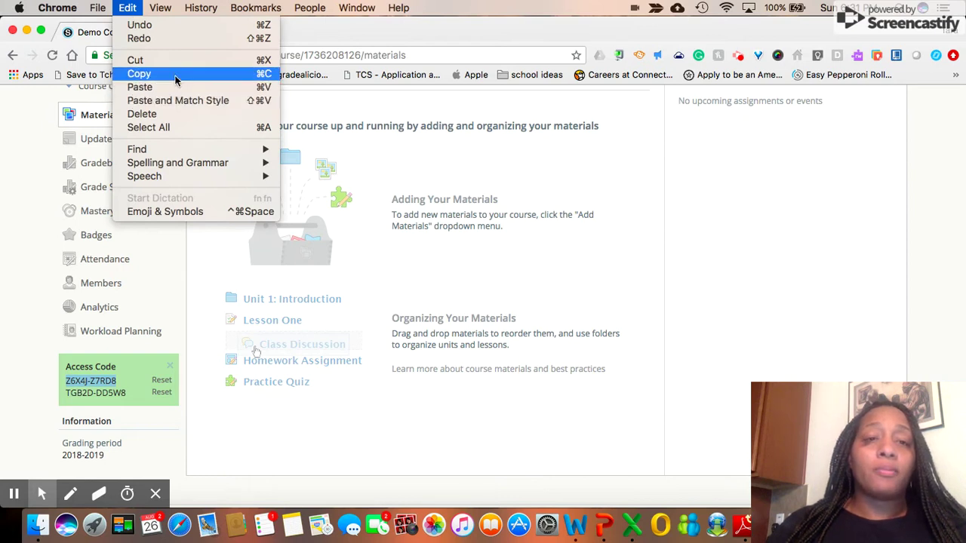
# Copy the selected access code with Edit > Copy and return to the page top.
pyautogui.click(175, 74)
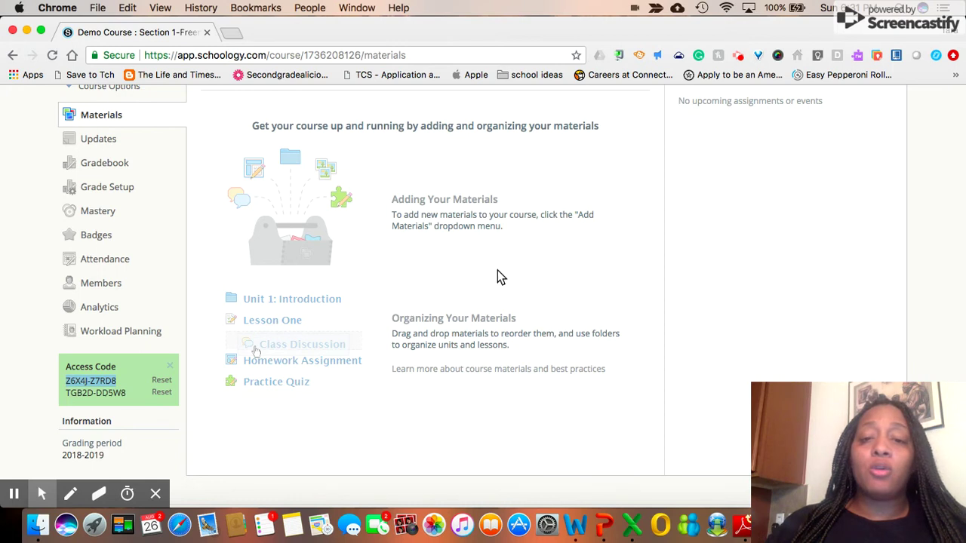
pyautogui.scroll(3, 501, 268)
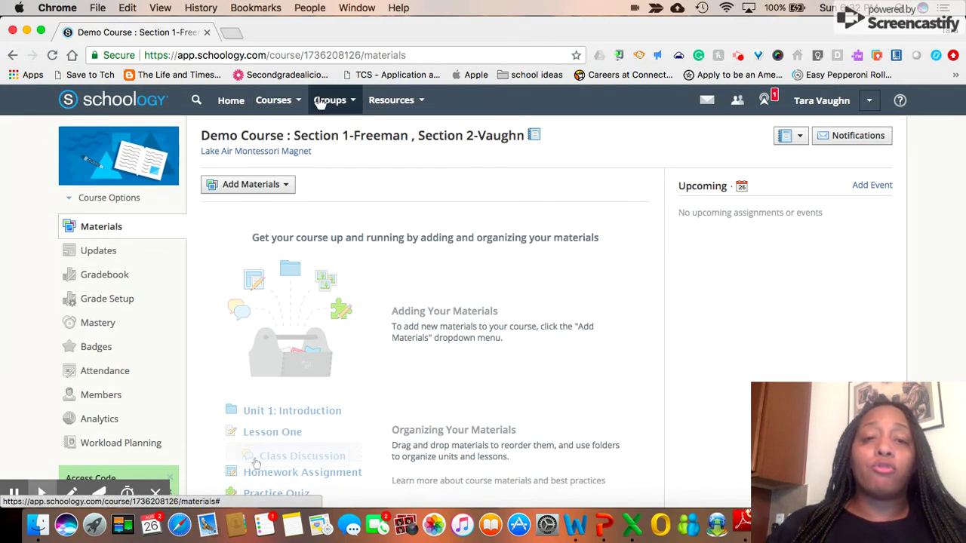
# Log out of the teacher account and return to the Schoology home page.
pyautogui.click(297, 101)
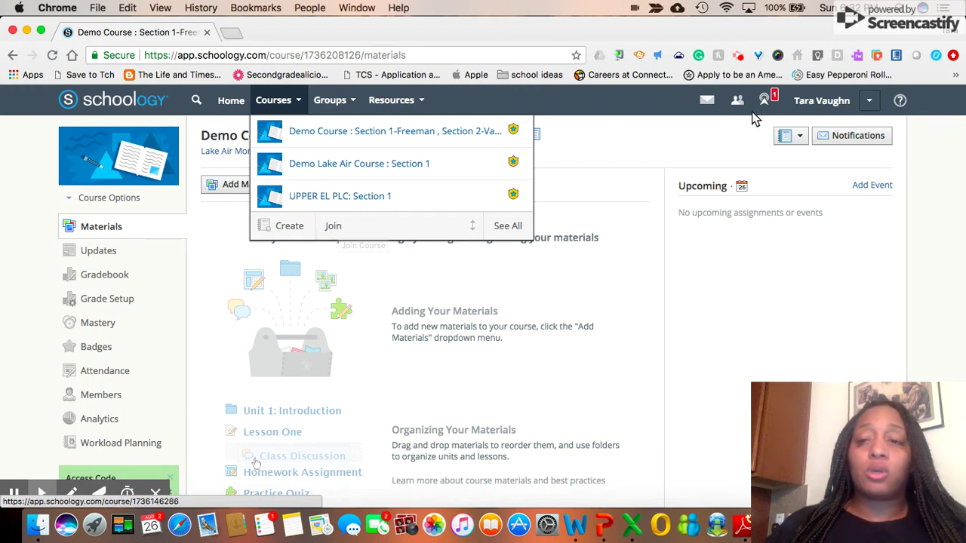
pyautogui.click(870, 102)
pyautogui.click(783, 270)
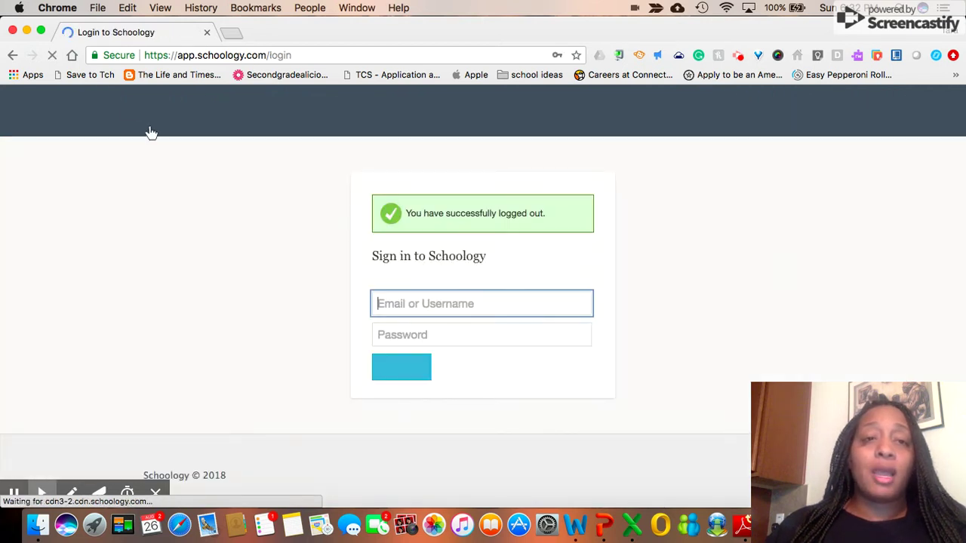
pyautogui.click(209, 111)
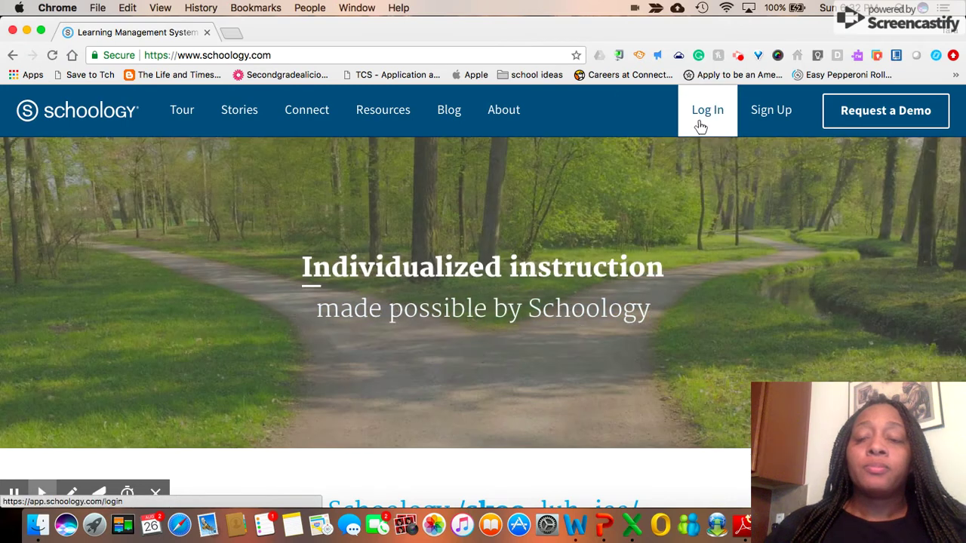
# Begin a Student sign-up and paste the copied course access code.
pyautogui.click(699, 126)
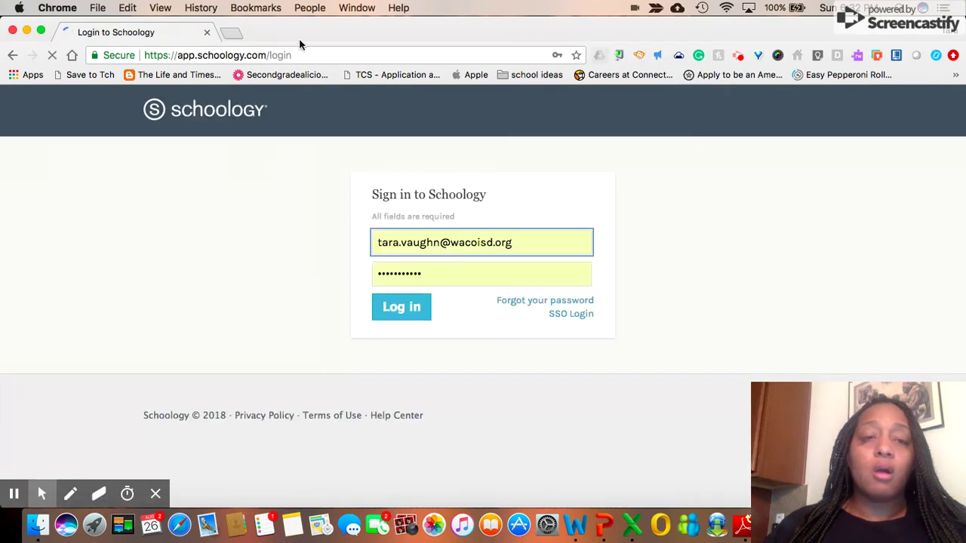
pyautogui.click(13, 55)
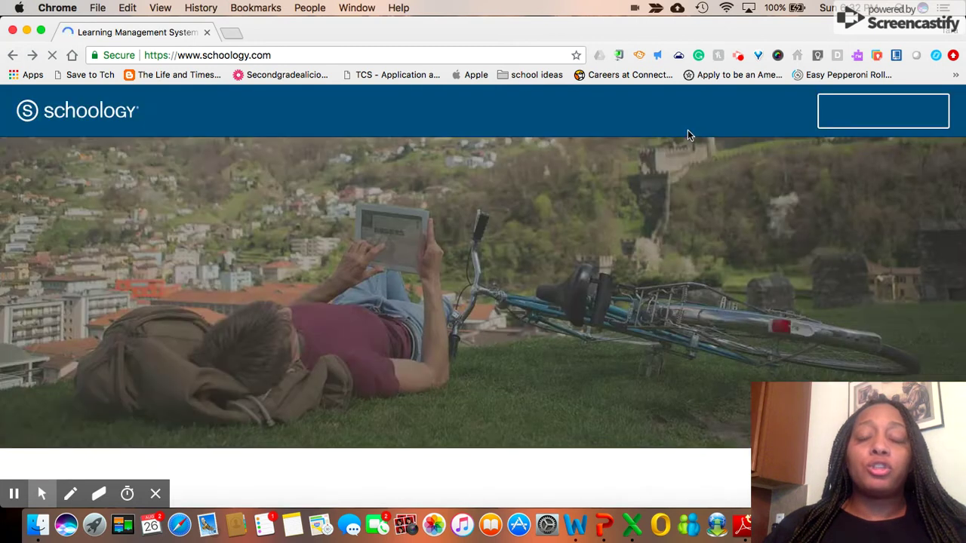
pyautogui.moveTo(769, 128)
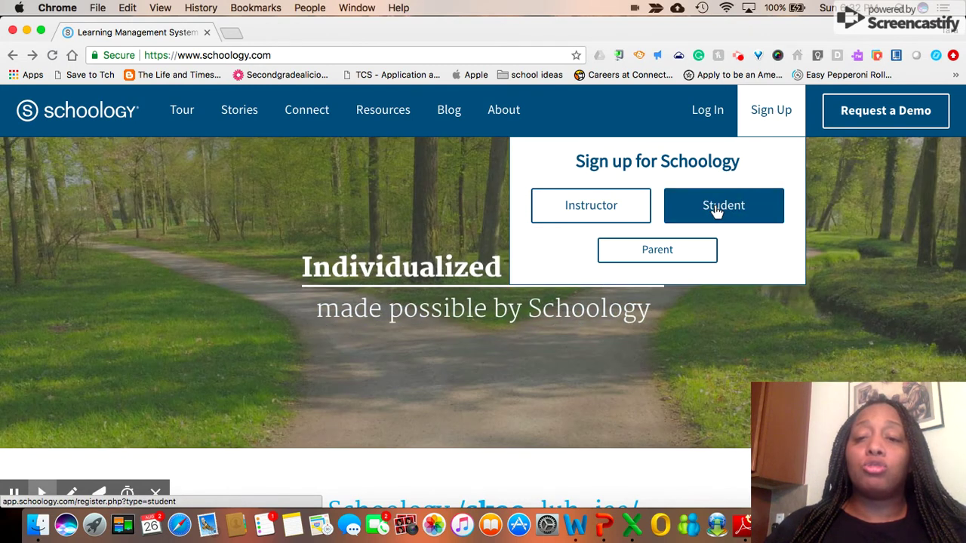
pyautogui.click(717, 211)
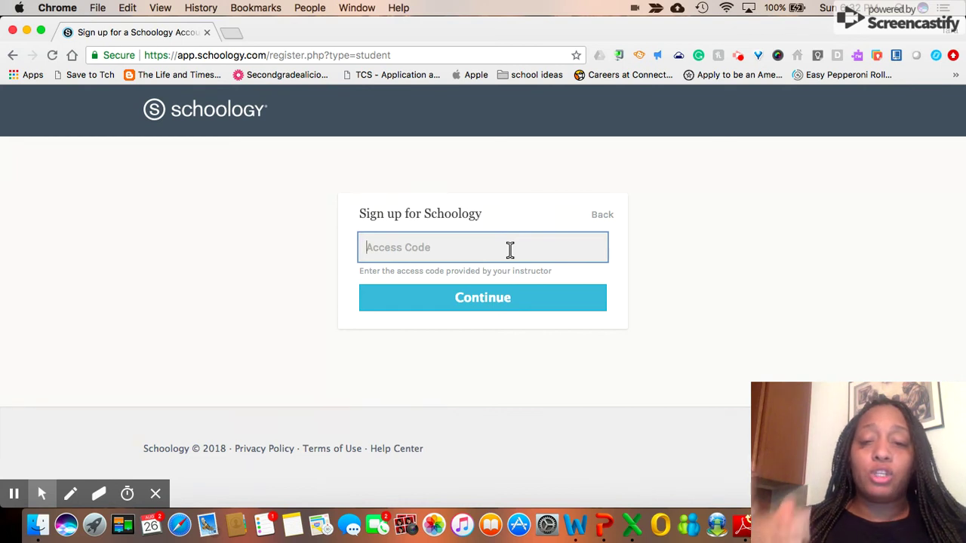
pyautogui.press('super+v')
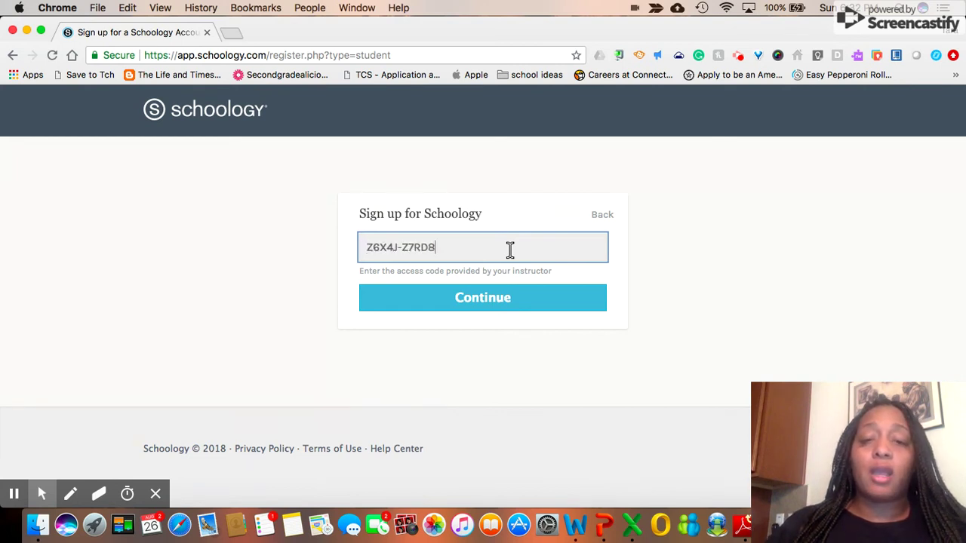
# Submit the access code and enter the student's first name, last name and username.
pyautogui.click(460, 298)
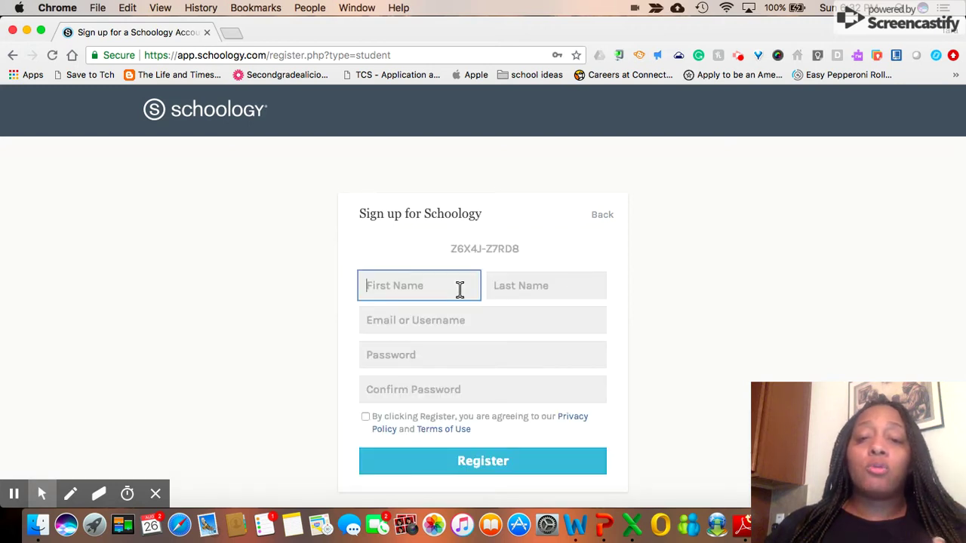
pyautogui.scroll(-2, 460, 289)
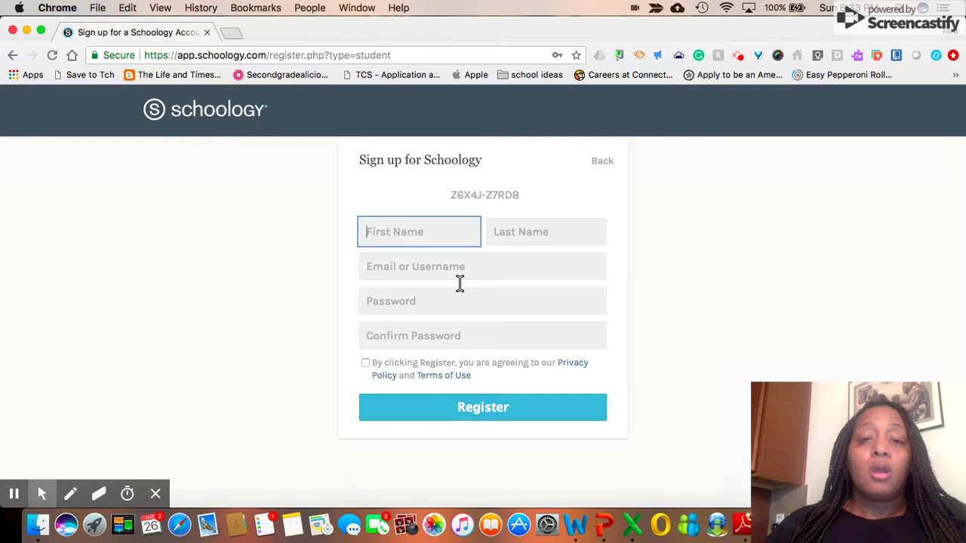
pyautogui.press('Tab')
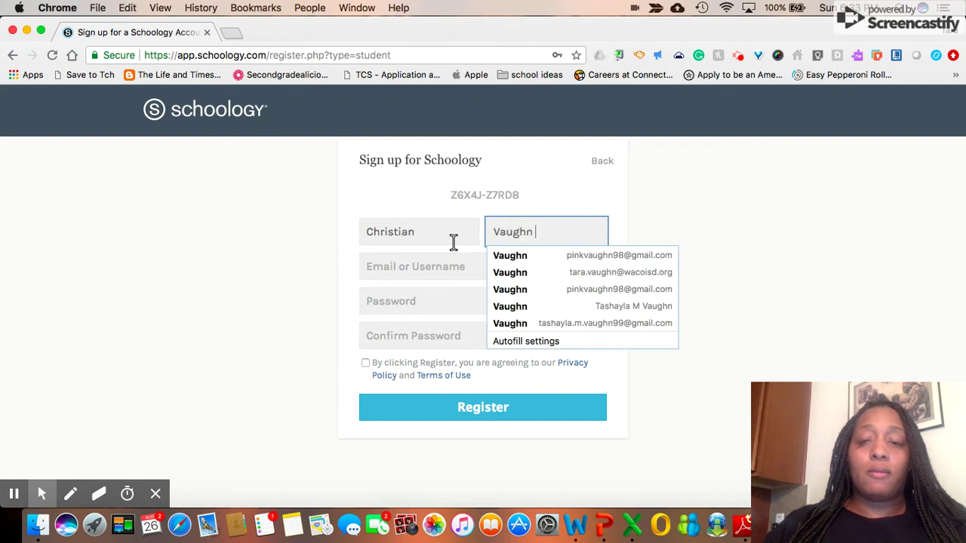
pyautogui.click(395, 268)
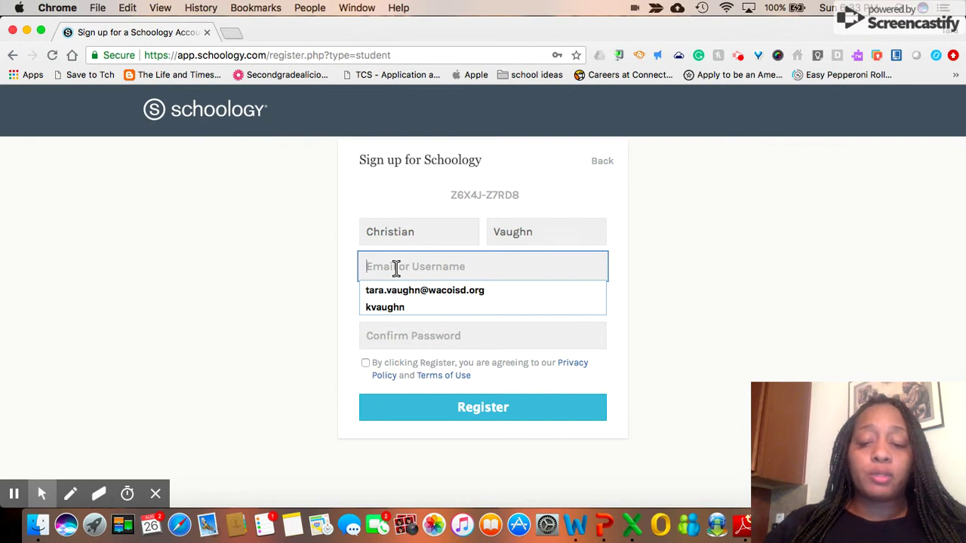
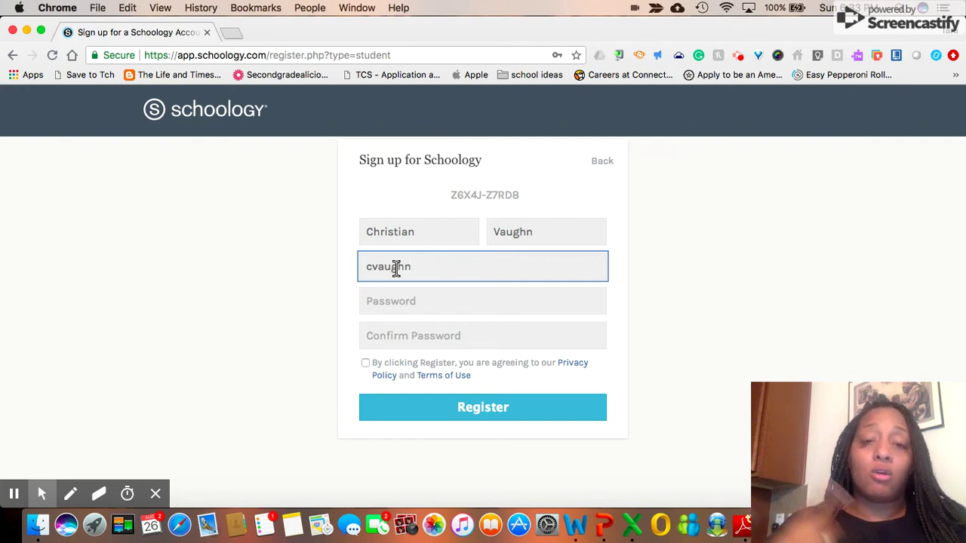
# Enter and confirm the account password, accept the terms, and register the student.
pyautogui.click(389, 304)
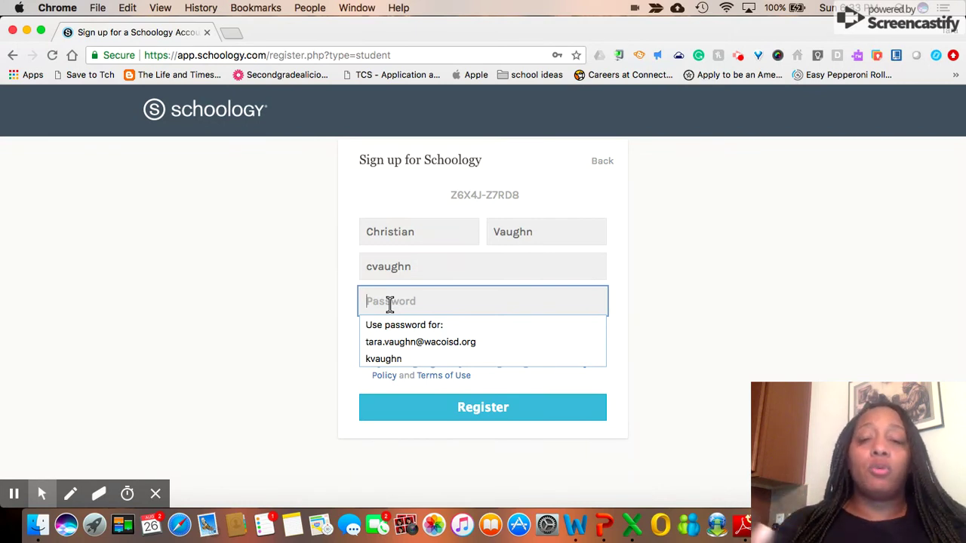
pyautogui.write('pass')
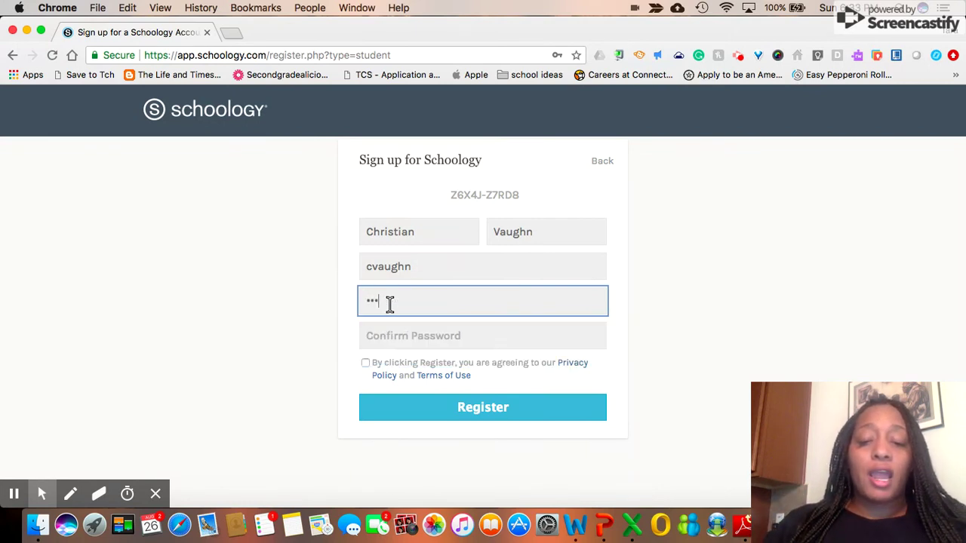
pyautogui.press('BackSpace')
pyautogui.press('BackSpace')
pyautogui.press('BackSpace')
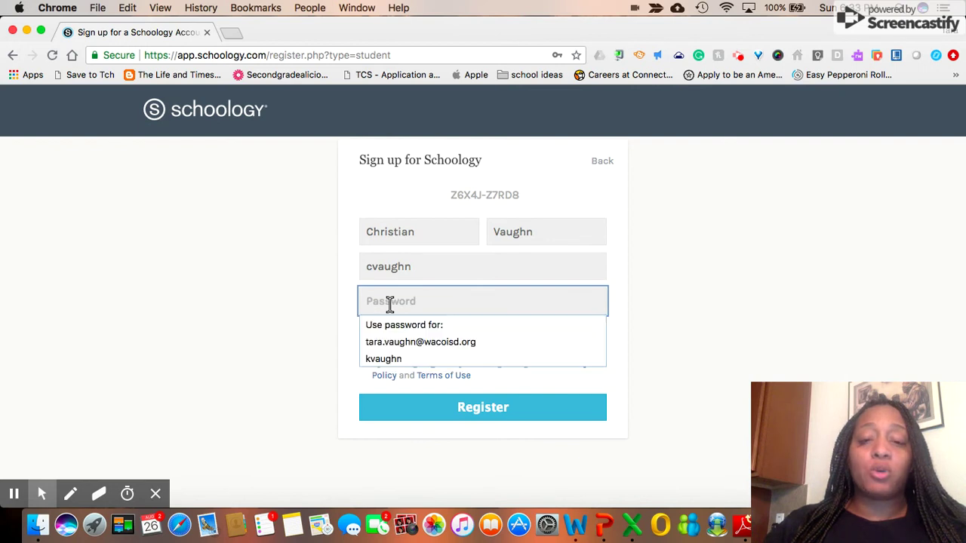
pyautogui.write('pasword')
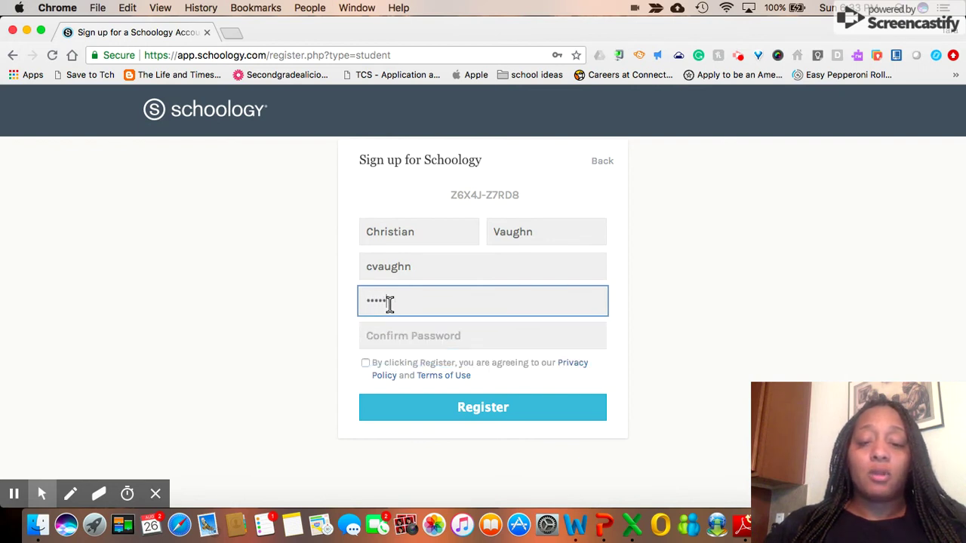
pyautogui.press('Tab')
pyautogui.write('password')
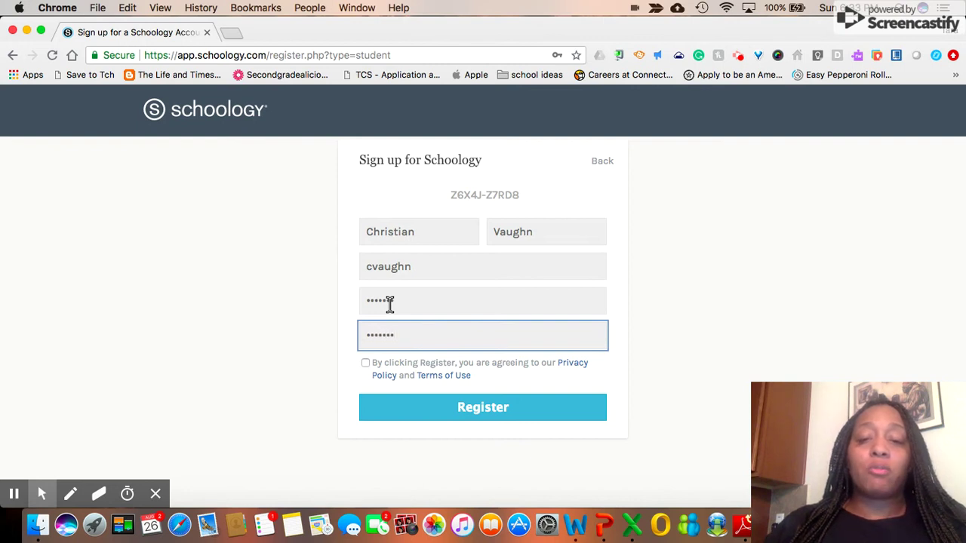
pyautogui.click(365, 363)
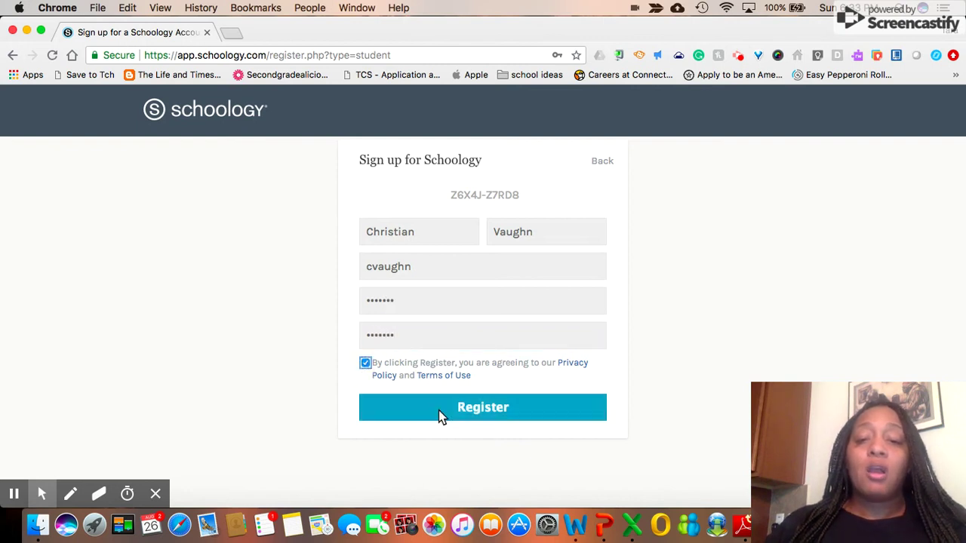
pyautogui.click(364, 364)
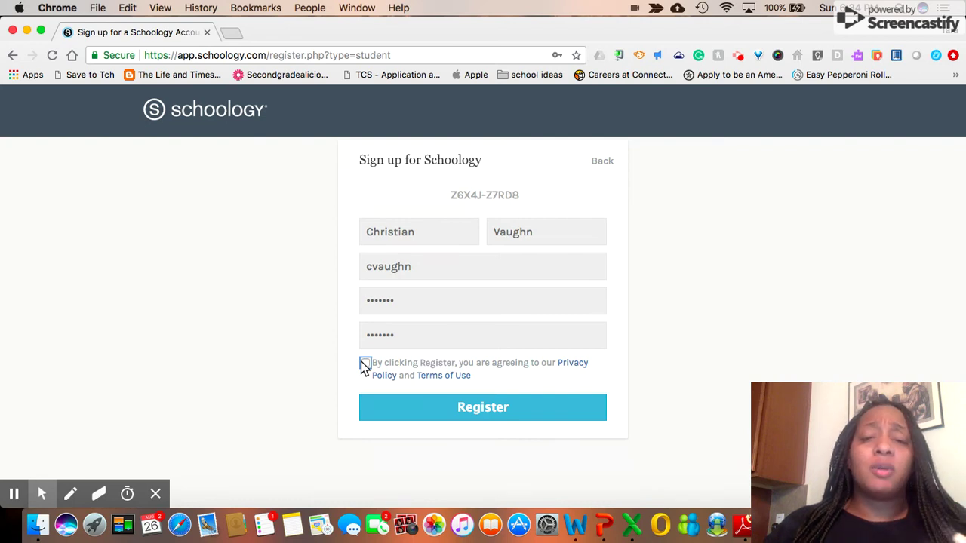
pyautogui.click(364, 363)
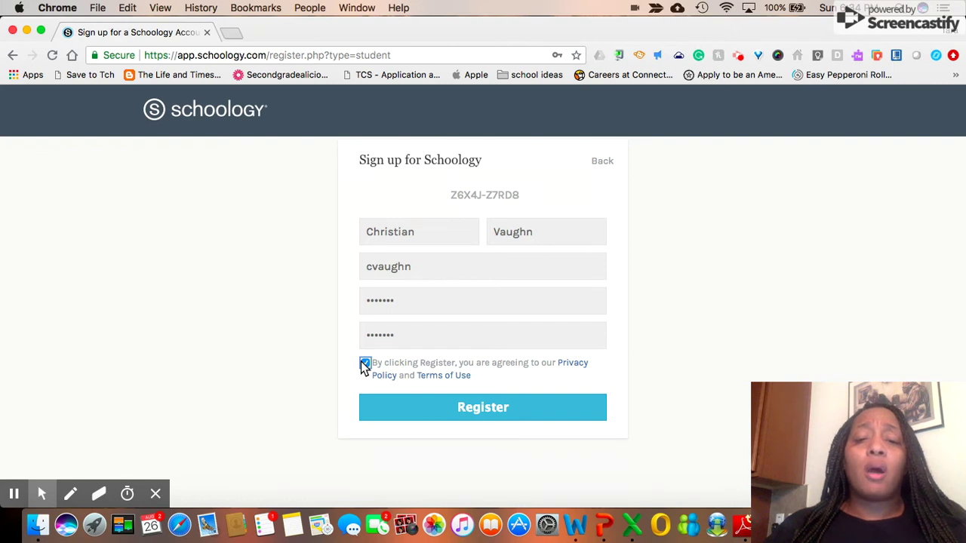
pyautogui.click(471, 409)
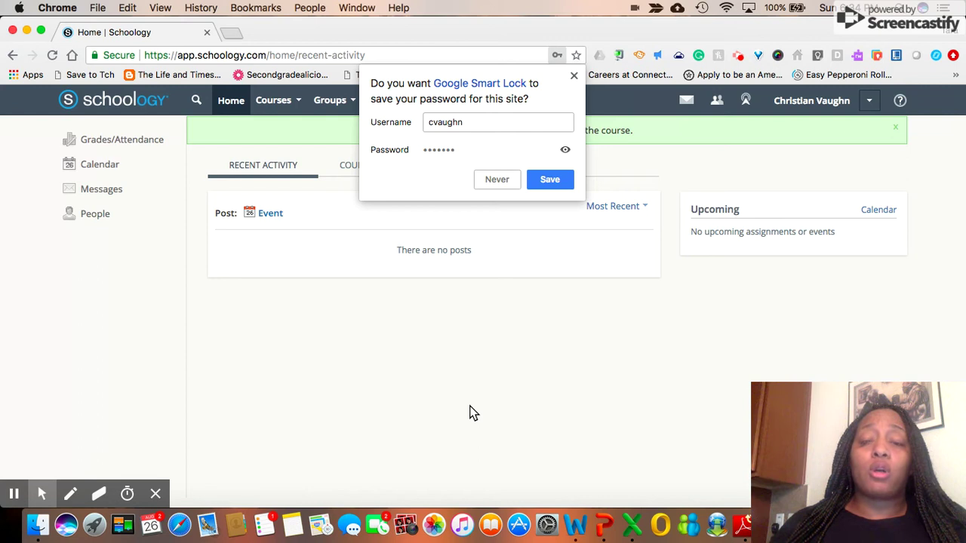
# Decline saving the student's password in the Smart Lock prompt, choosing Never.
pyautogui.click(503, 179)
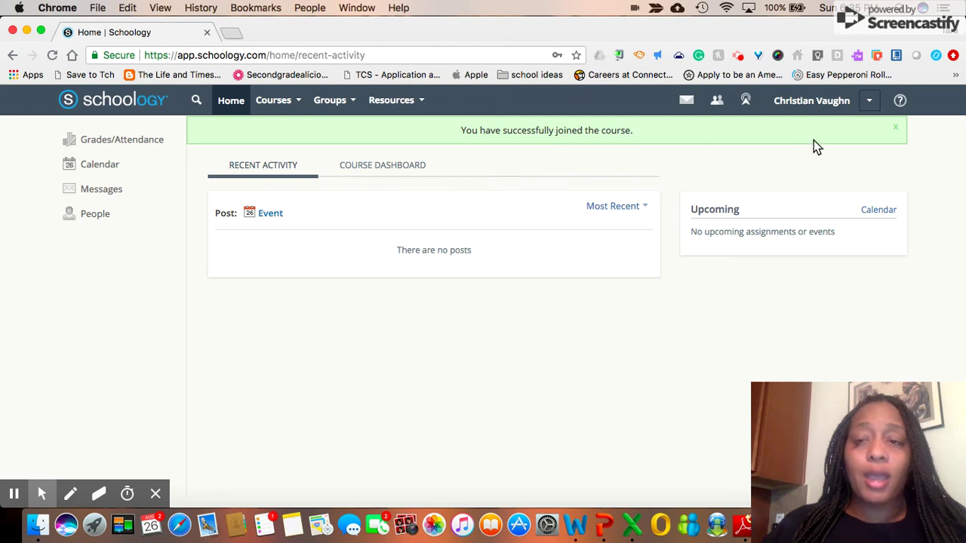
# Log the student out from the account menu next to the user name.
pyautogui.click(871, 103)
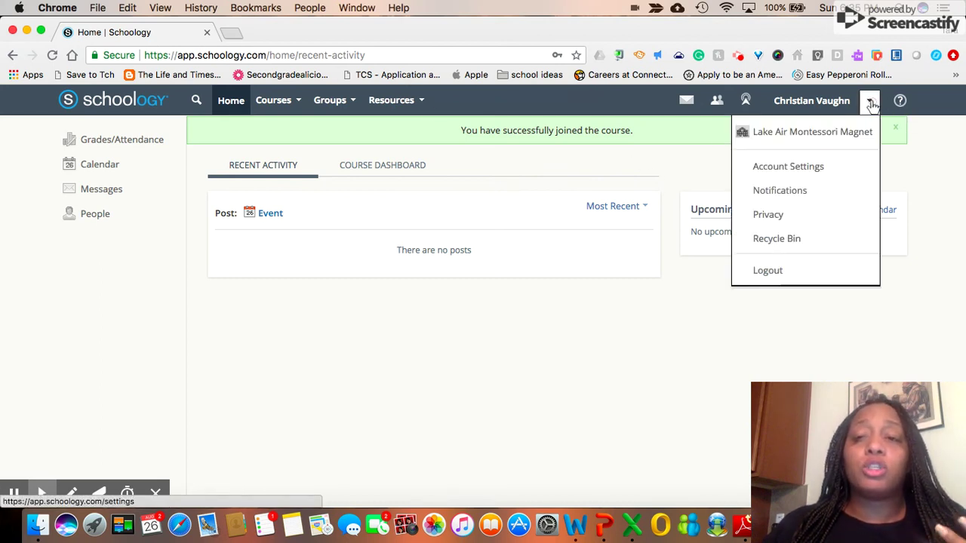
pyautogui.click(768, 278)
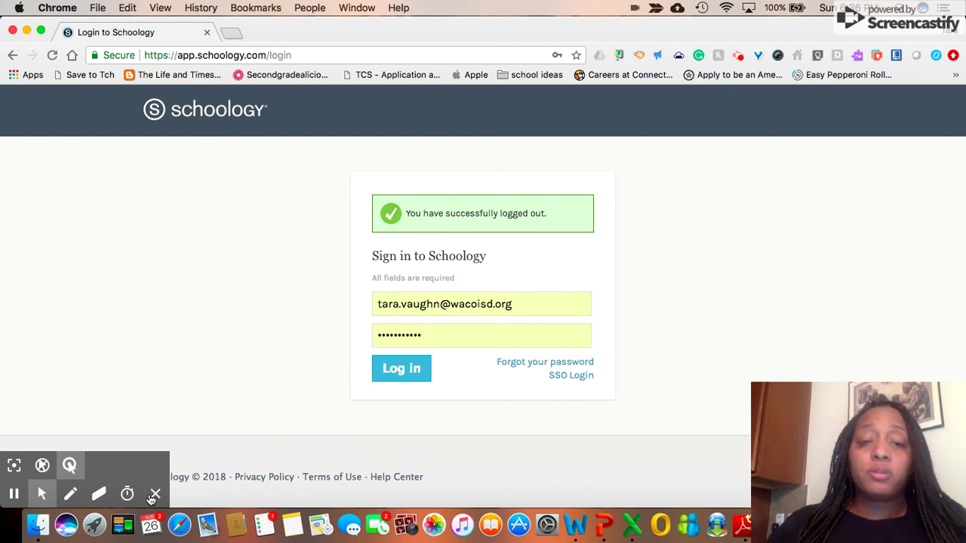
pyautogui.click(155, 495)
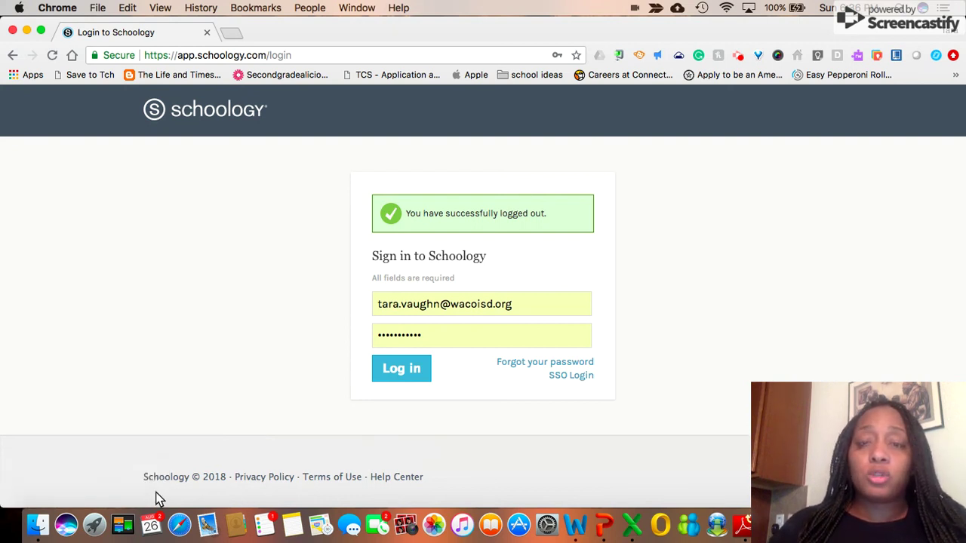